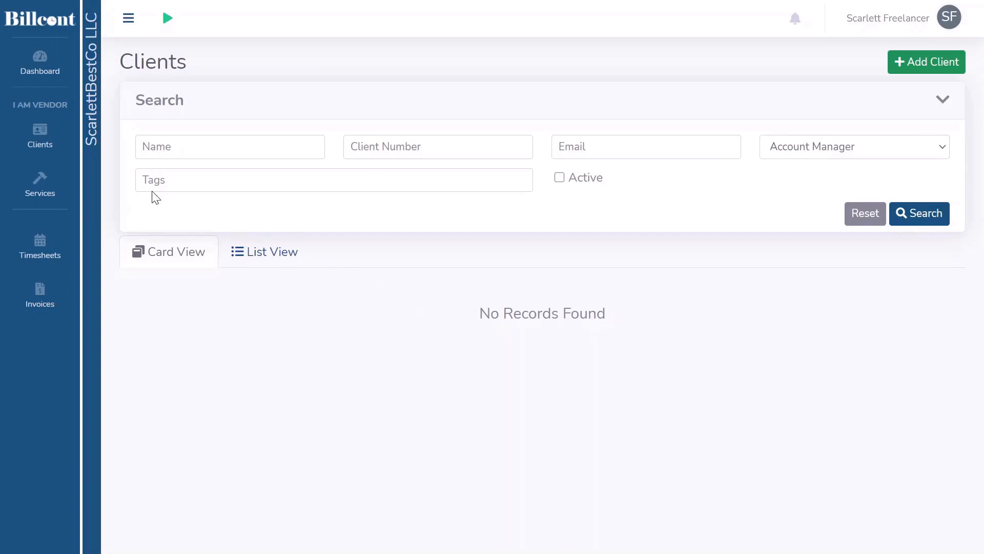
Start a new client record and enter Test Company LLC as its name
click(42, 141)
click(939, 65)
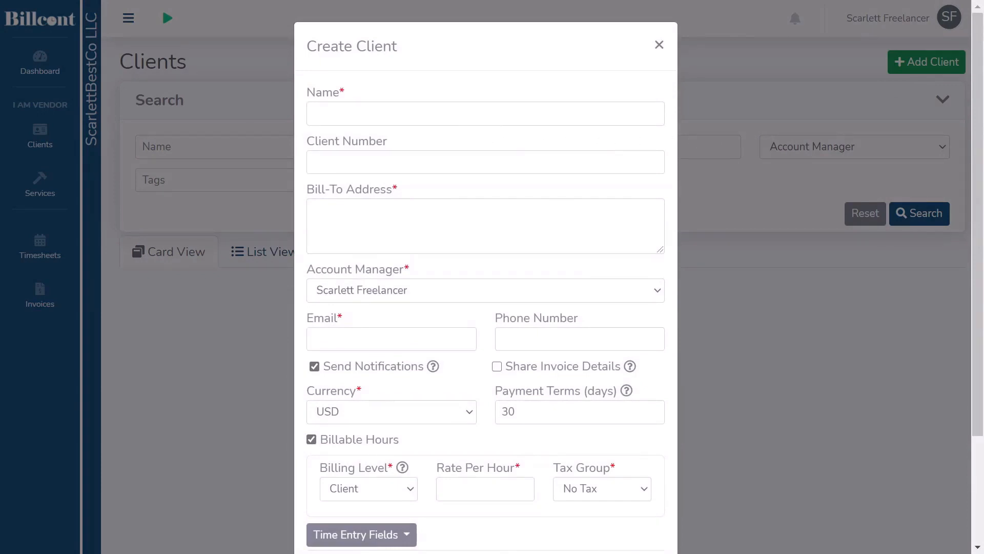
click(485, 114)
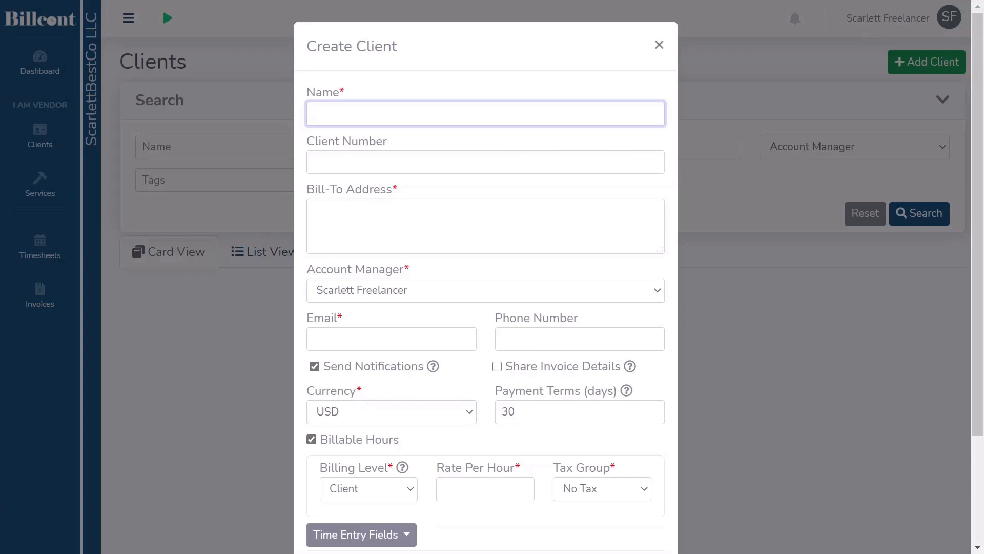
text(Test Company LLC)
Enter the client's two-line bill-to address with street, city, state and ZIP code
click(313, 210)
text(10 )
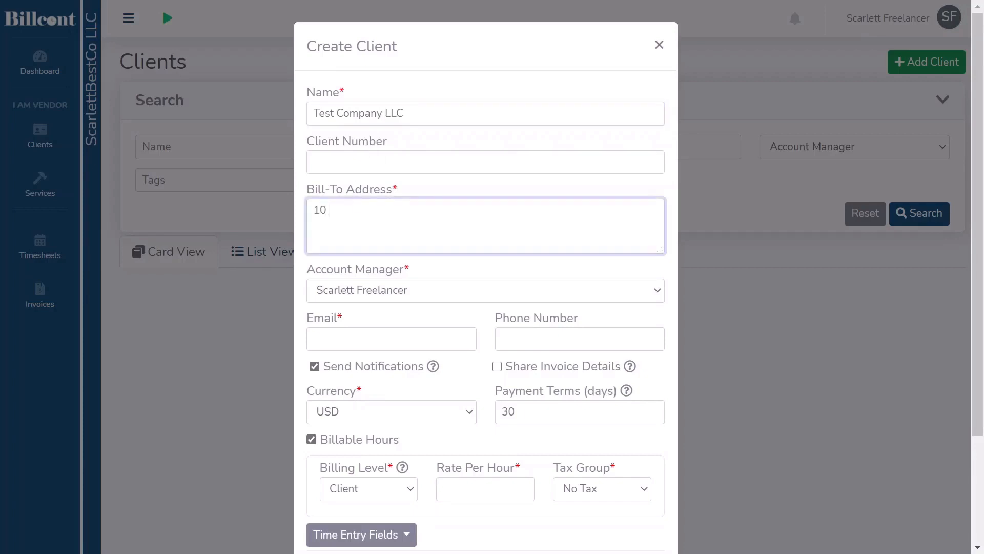
text(Any str.)
key(Return)
text(Anytown, CA, 99999)
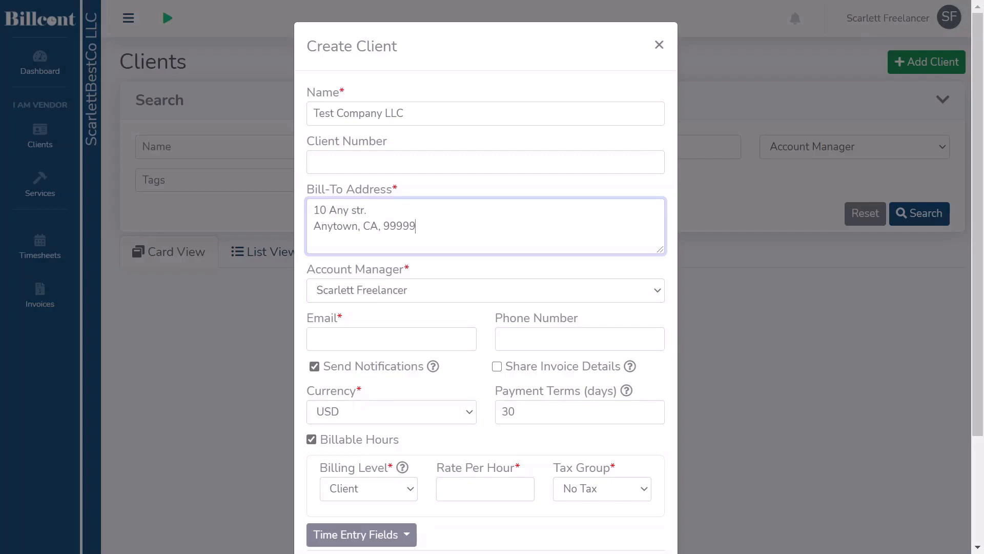
Fill in the client number and keep the default account manager
click(314, 162)
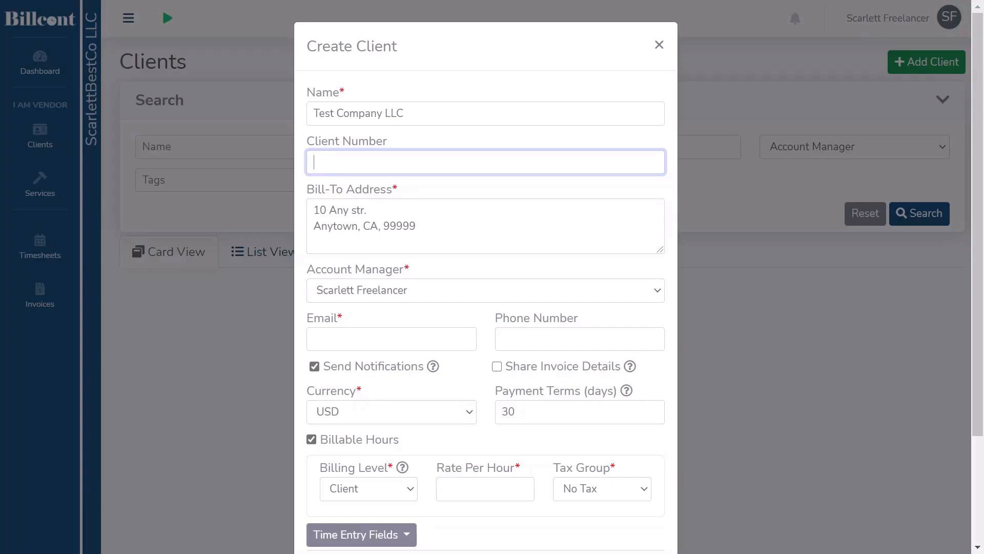
text(TC1)
click(658, 292)
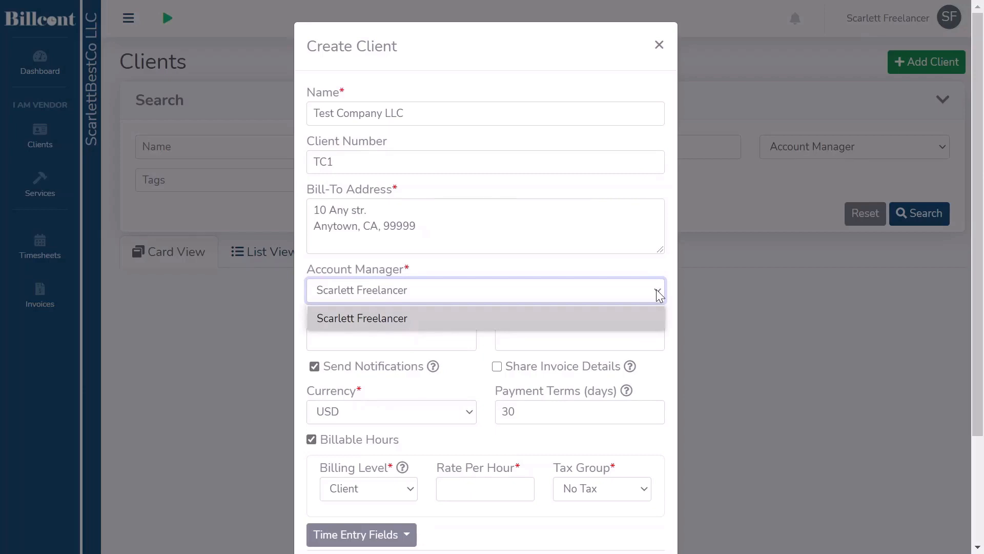
click(659, 293)
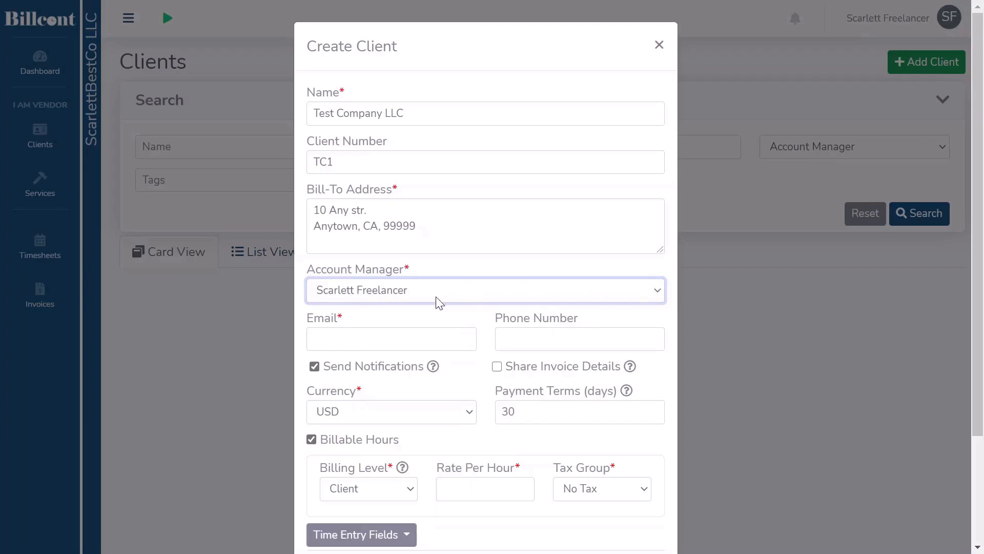
Fill in the client's e-mail address and phone number
click(407, 332)
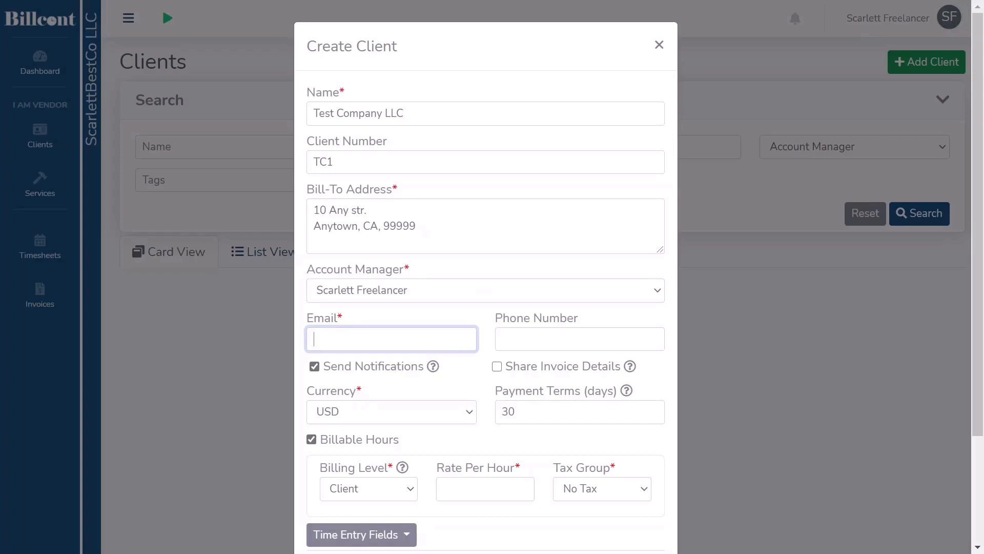
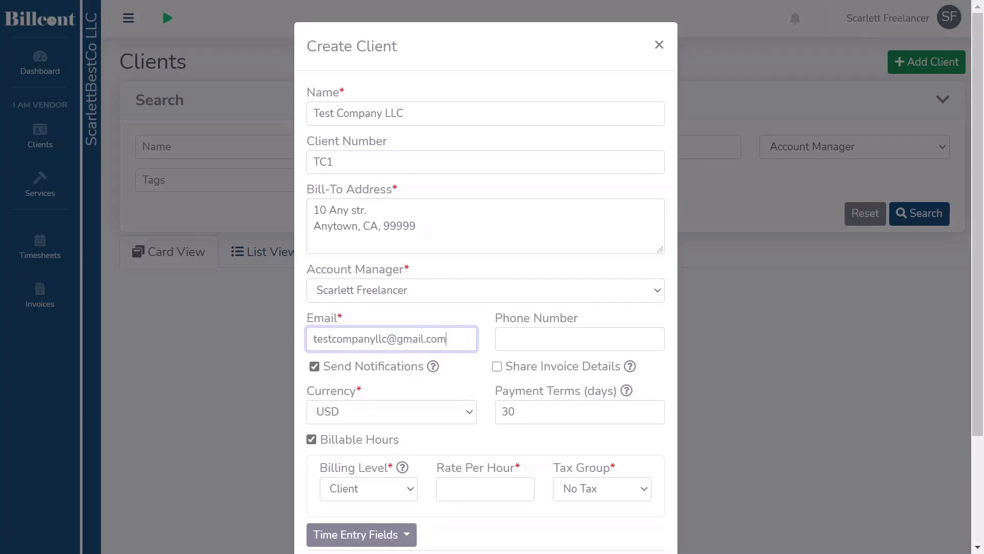
key(Tab)
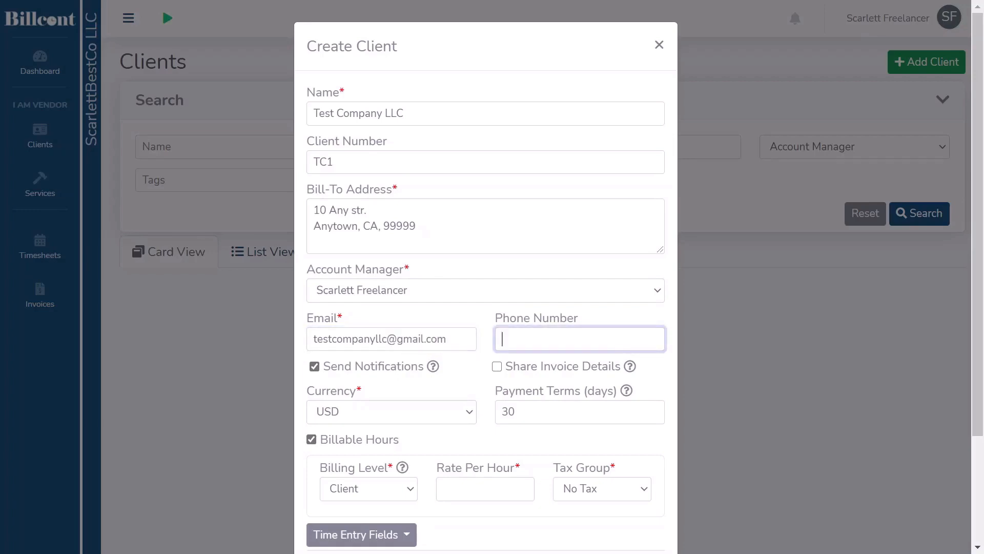
text((800) 123-4567)
Check the notification and invoice-sharing help, then keep USD as the currency and 30 days as the payment terms
mouse_move(434, 372)
mouse_move(630, 367)
click(468, 413)
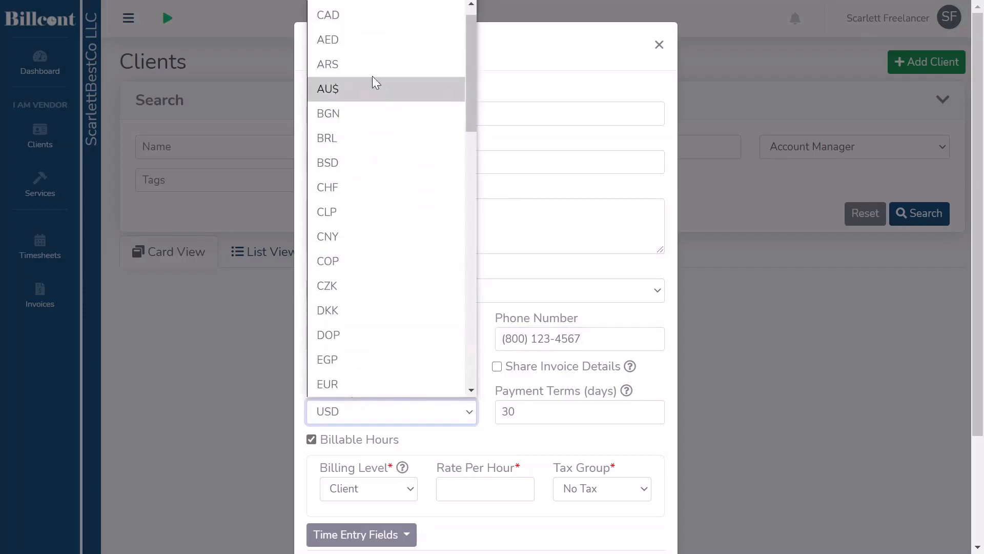
click(370, 8)
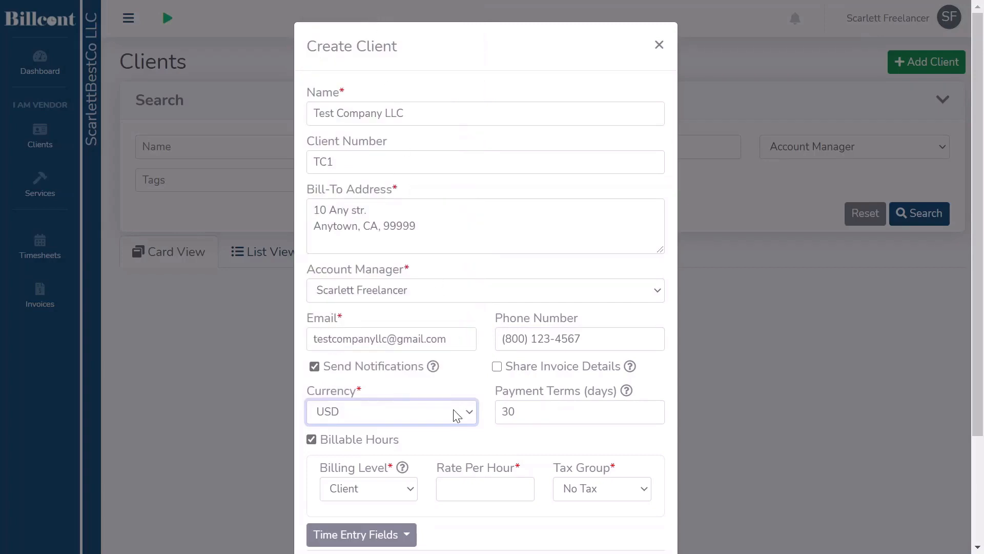
click(544, 412)
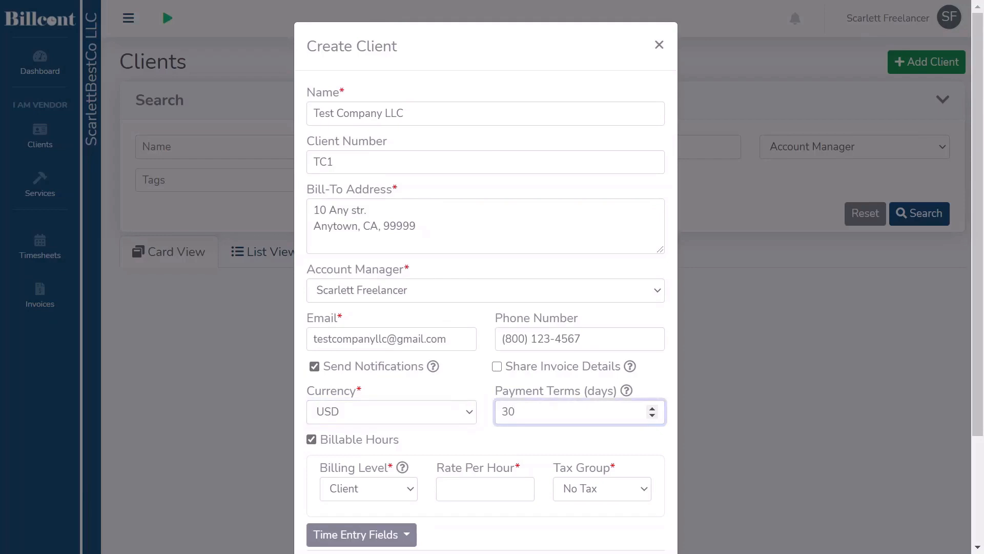
mouse_move(628, 395)
Set the billing level to Client with a rate of 100 per hour and the No Tax group
scroll(420, 440, down, 1)
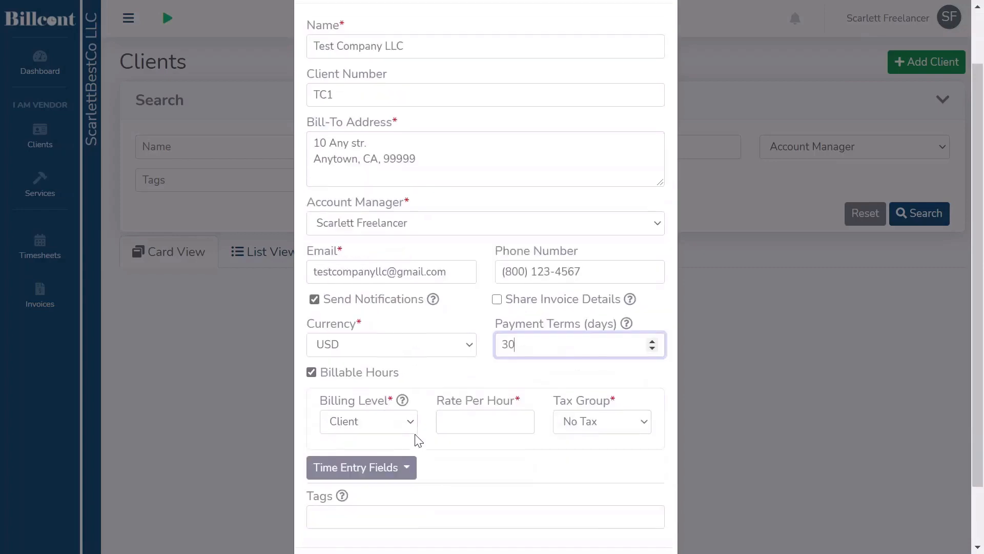
scroll(418, 440, down, 1)
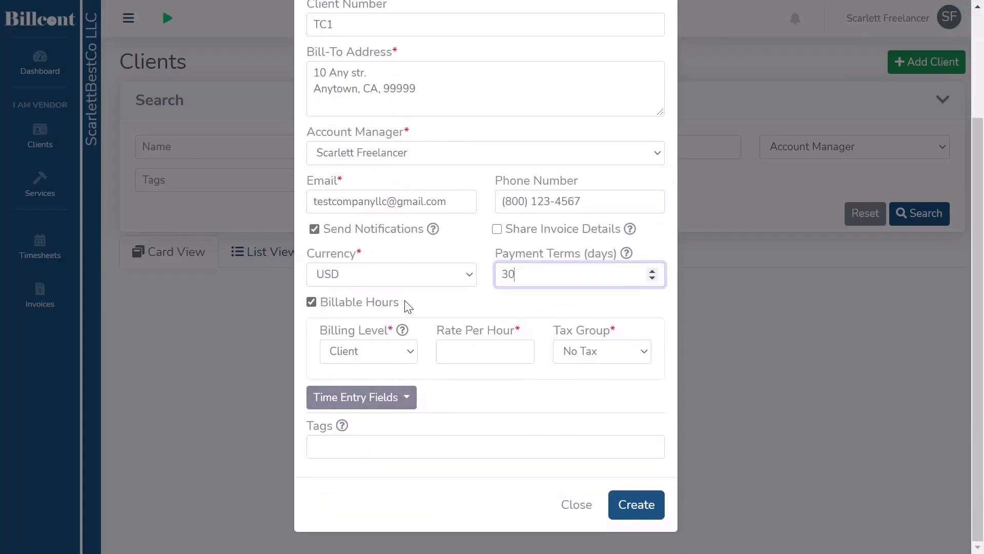
mouse_move(404, 332)
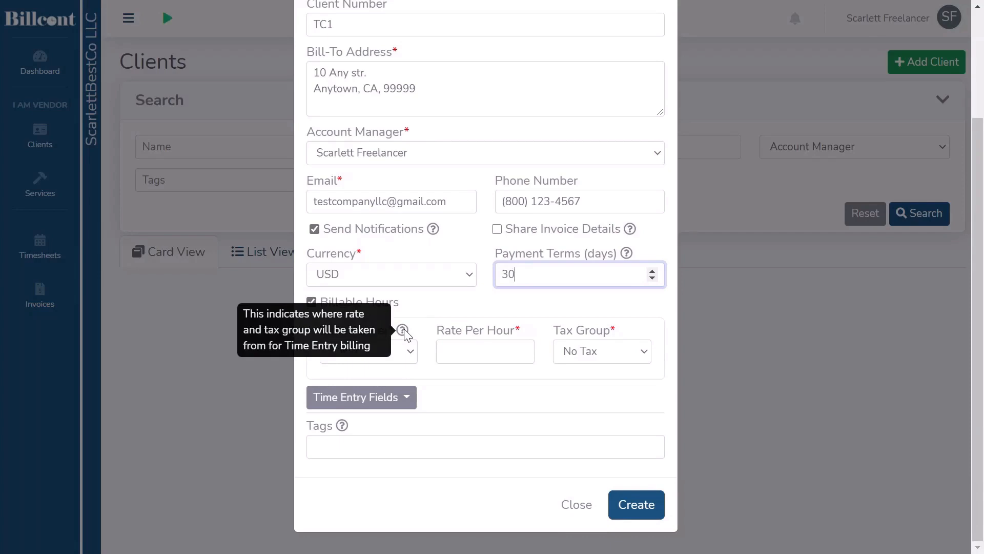
click(413, 352)
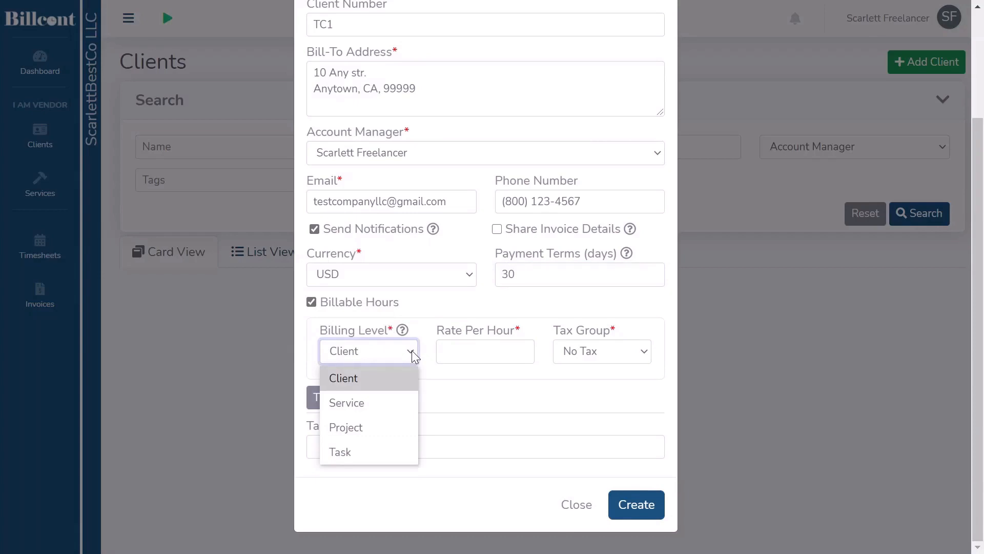
click(397, 380)
click(485, 351)
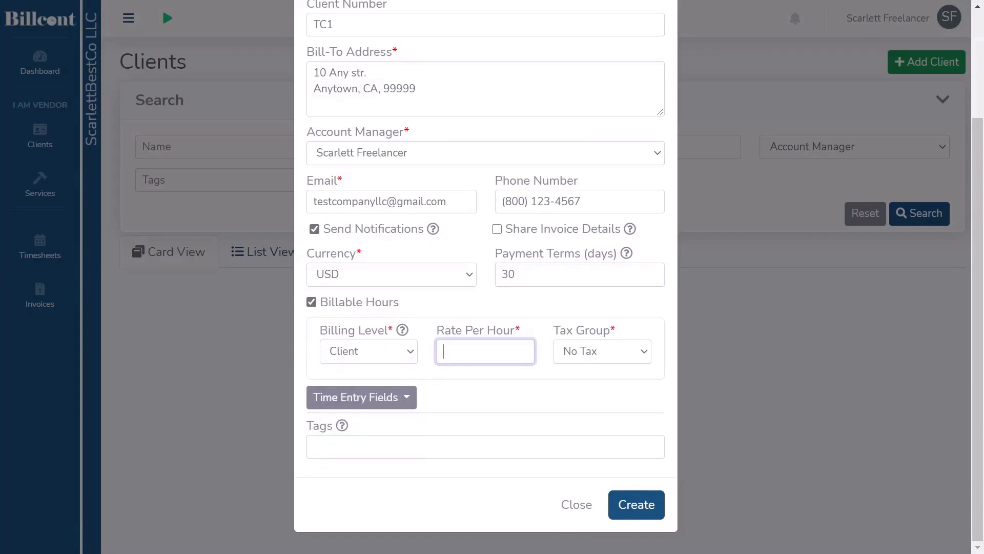
text(100)
click(644, 353)
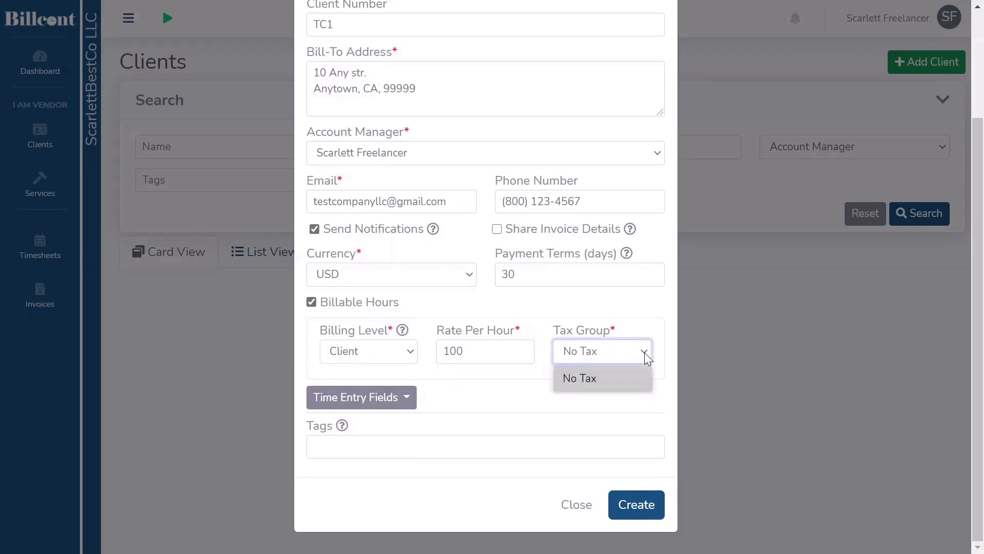
click(640, 380)
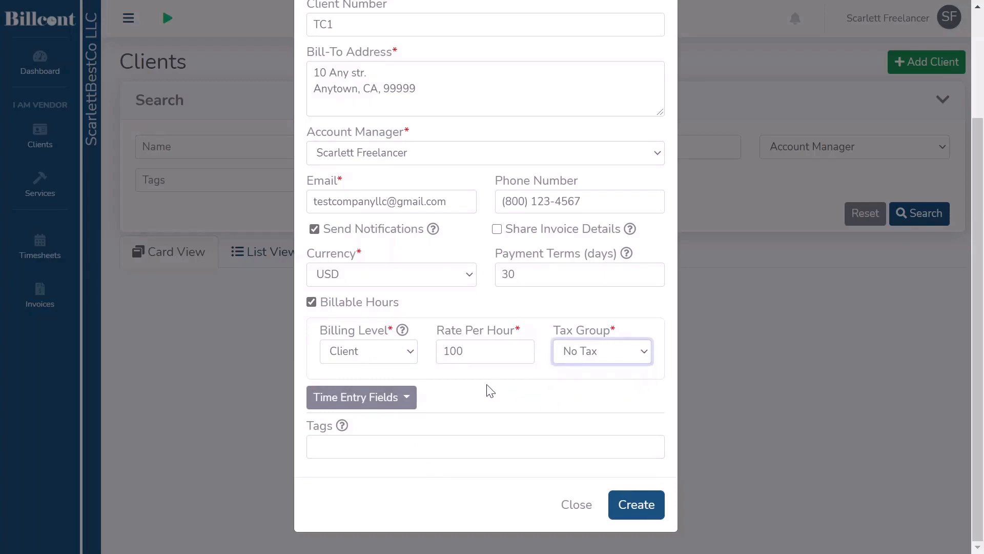
Change the billing level to Service and review which time entry fields are included or required
click(411, 354)
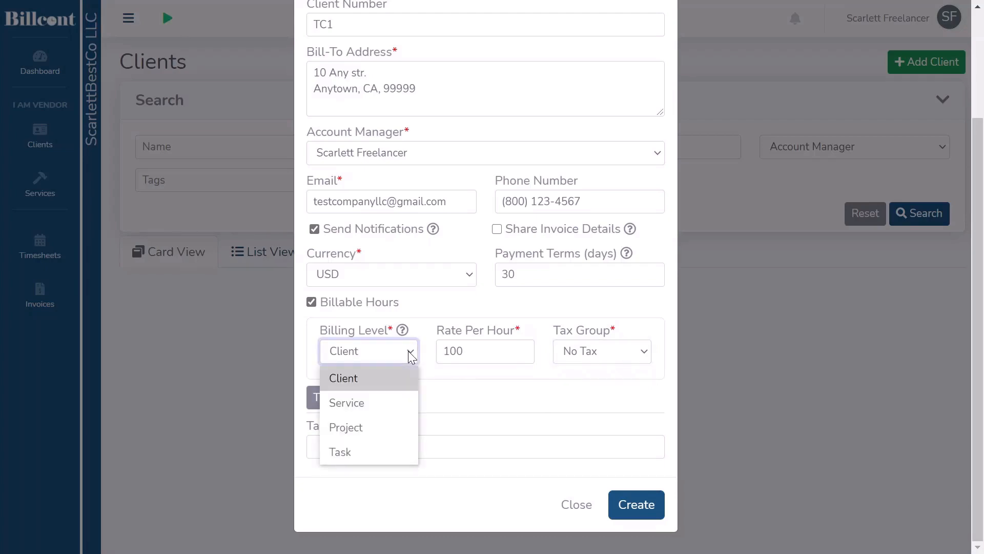
click(395, 399)
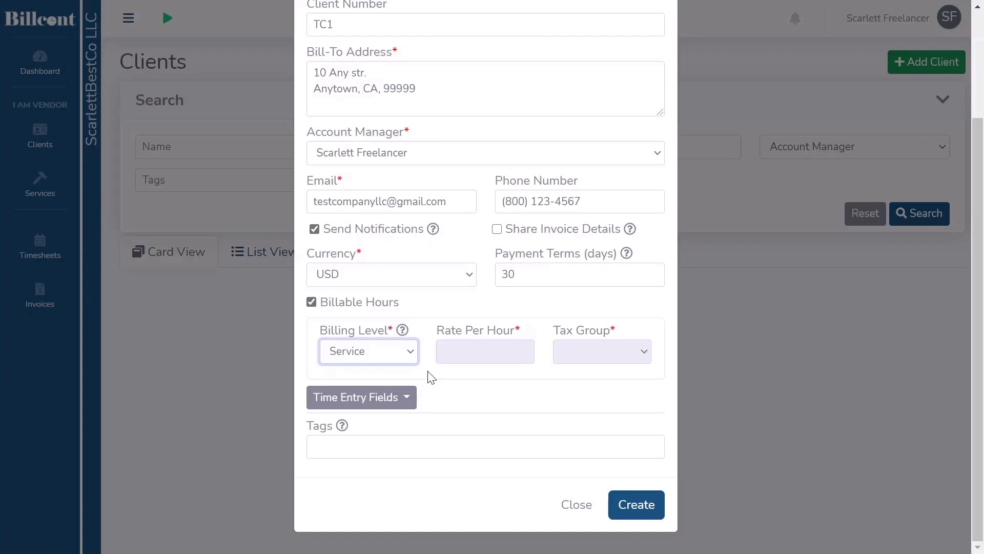
click(411, 399)
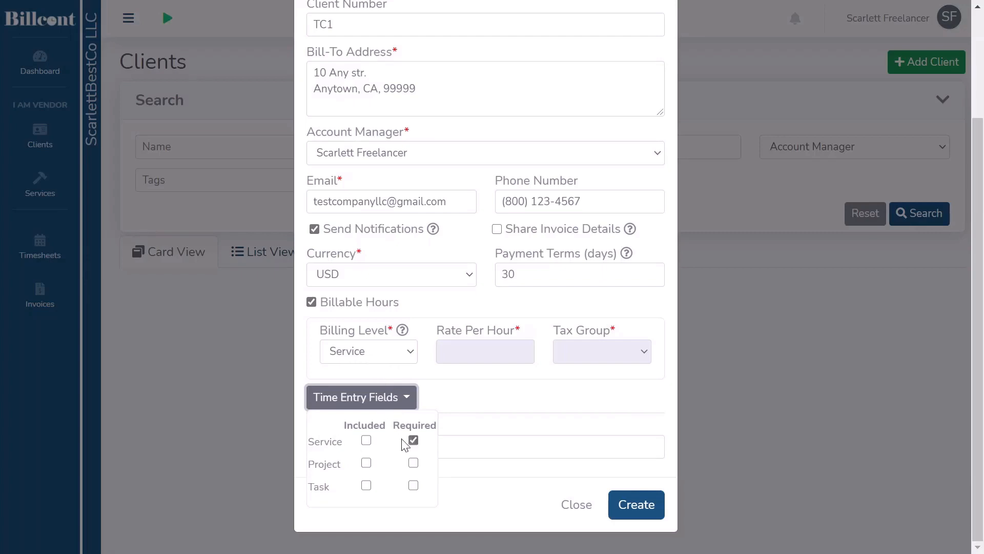
click(496, 404)
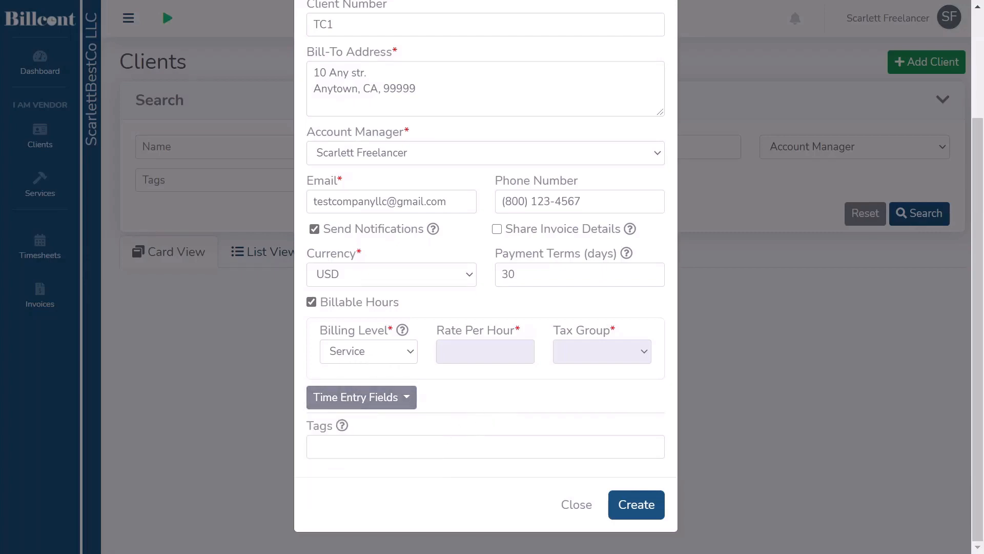
Add the tag "my first client", review the form and create the client
click(471, 446)
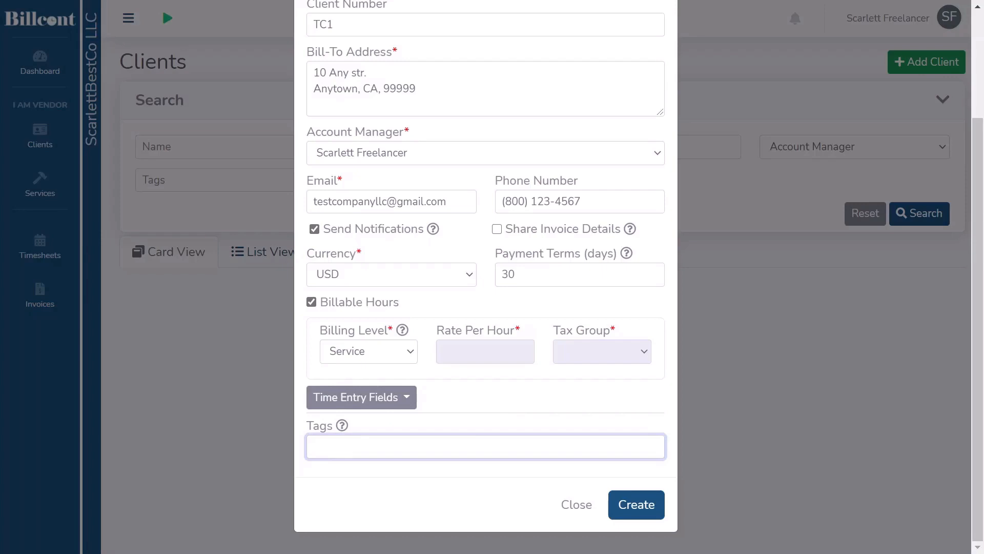
text(my first client)
scroll(493, 404, up, 3)
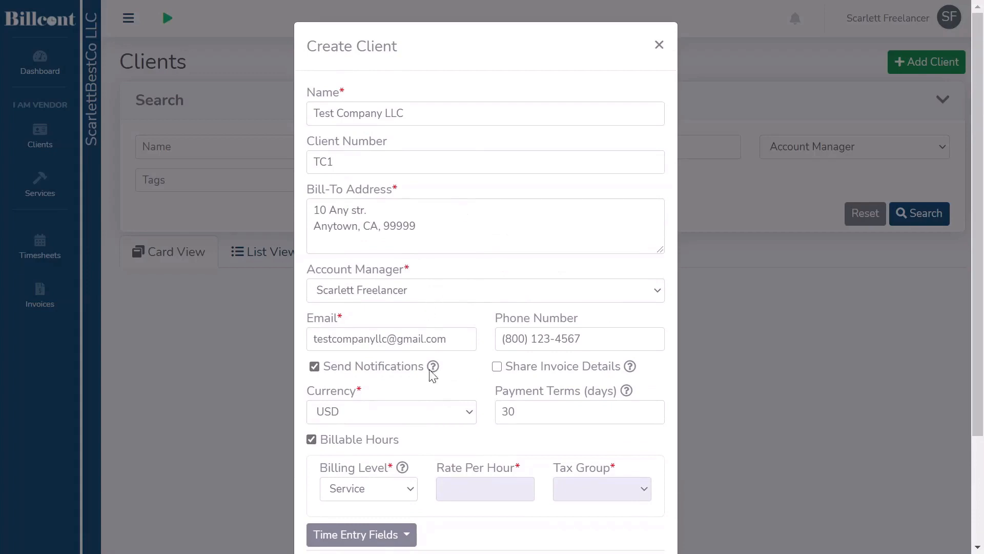
scroll(455, 449, down, 3)
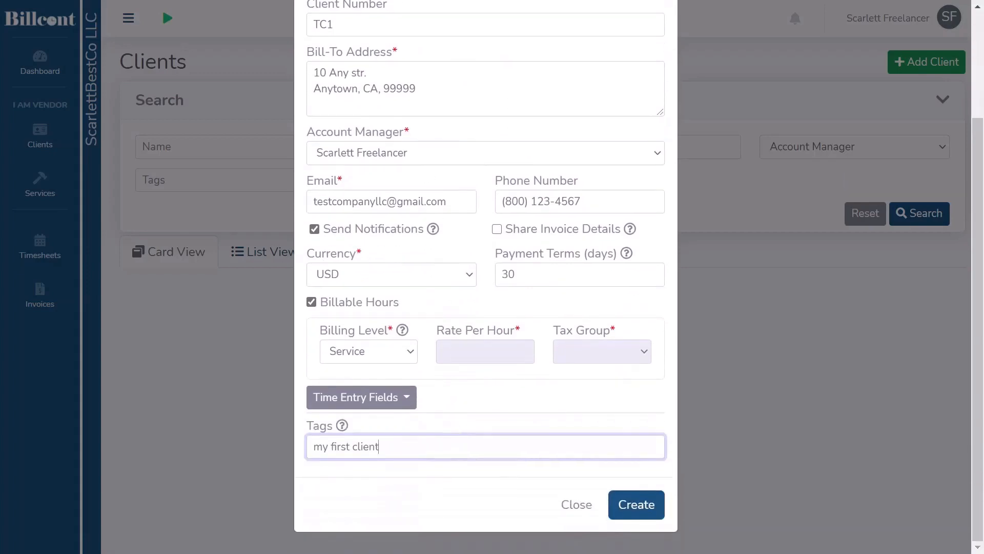
click(638, 505)
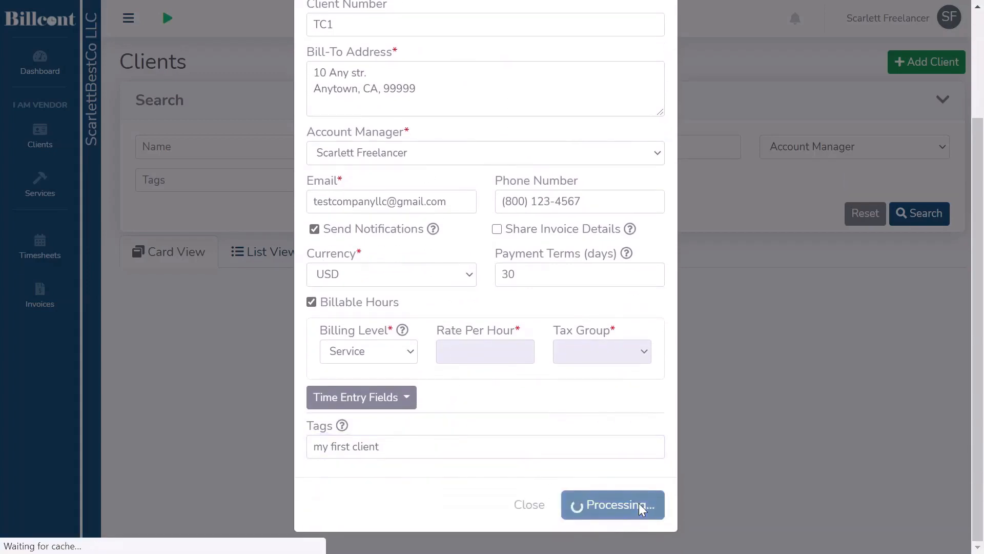
scroll(639, 503, down, 3)
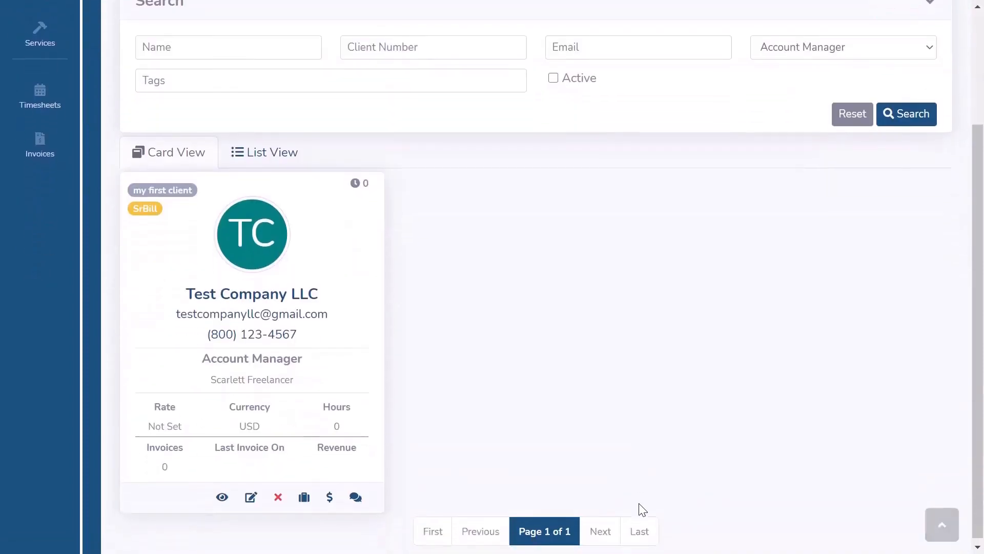